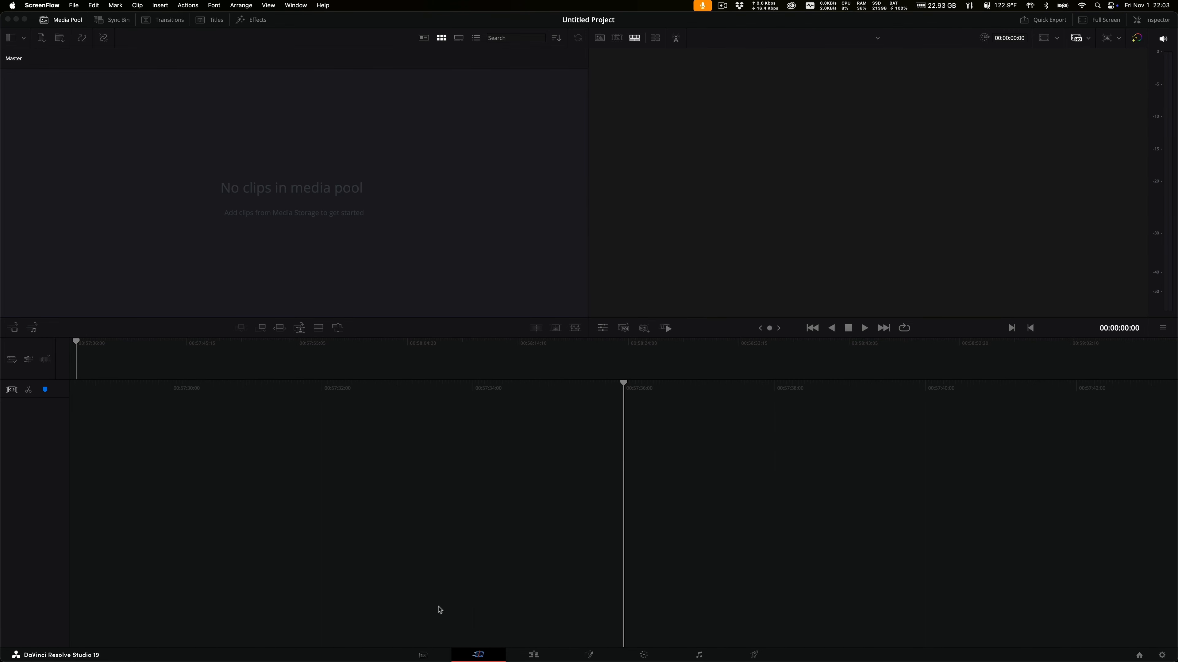
Switch the empty Untitled Project from the Cut page to the Media page.
left_click(424, 655)
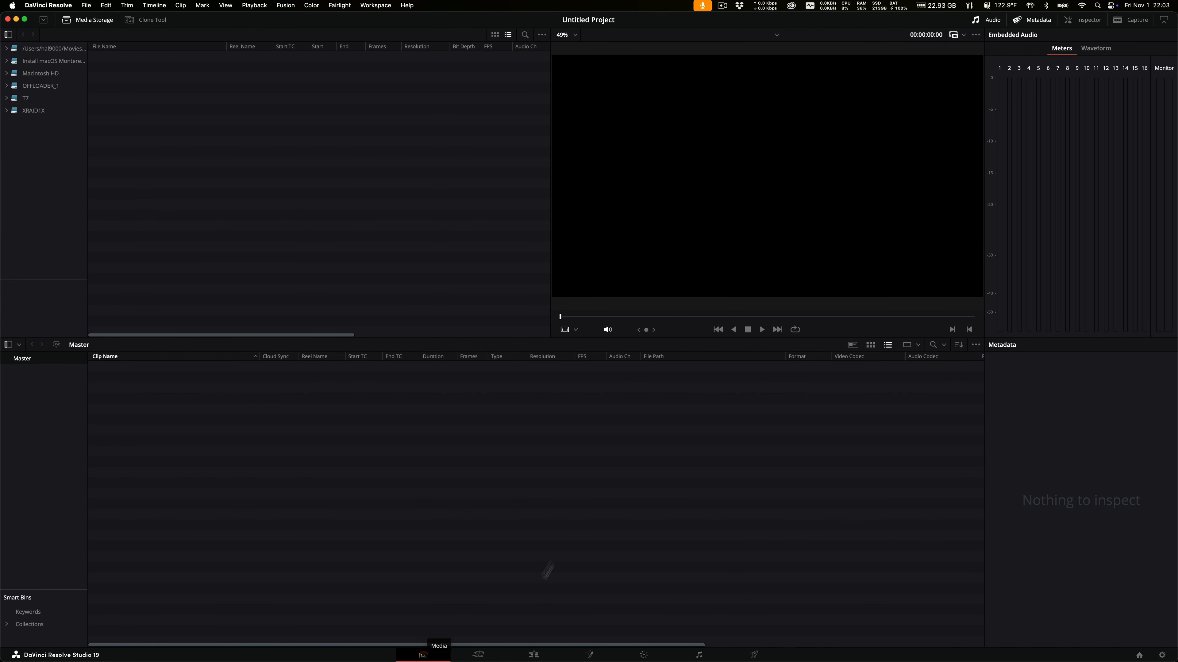
Import the six R3D clips from the komodo folder on T7 into the Master pool, then open Preferences.
left_click(18, 98)
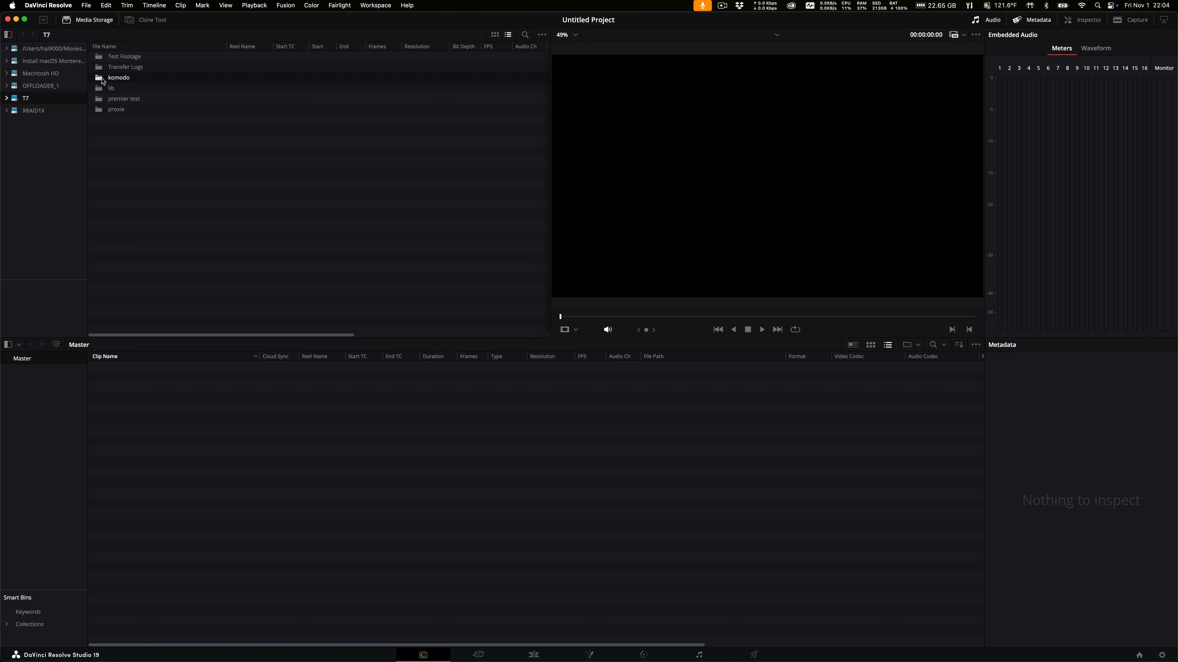
left_click_drag(99, 80, 102, 398)
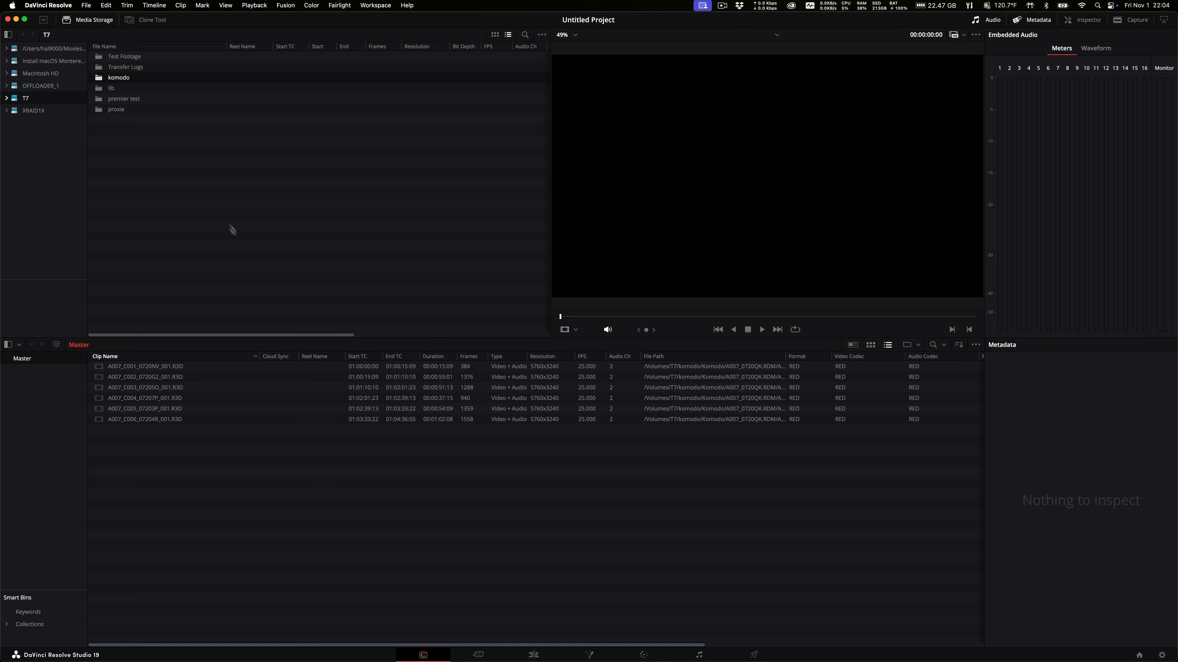
left_click(48, 5)
left_click(44, 34)
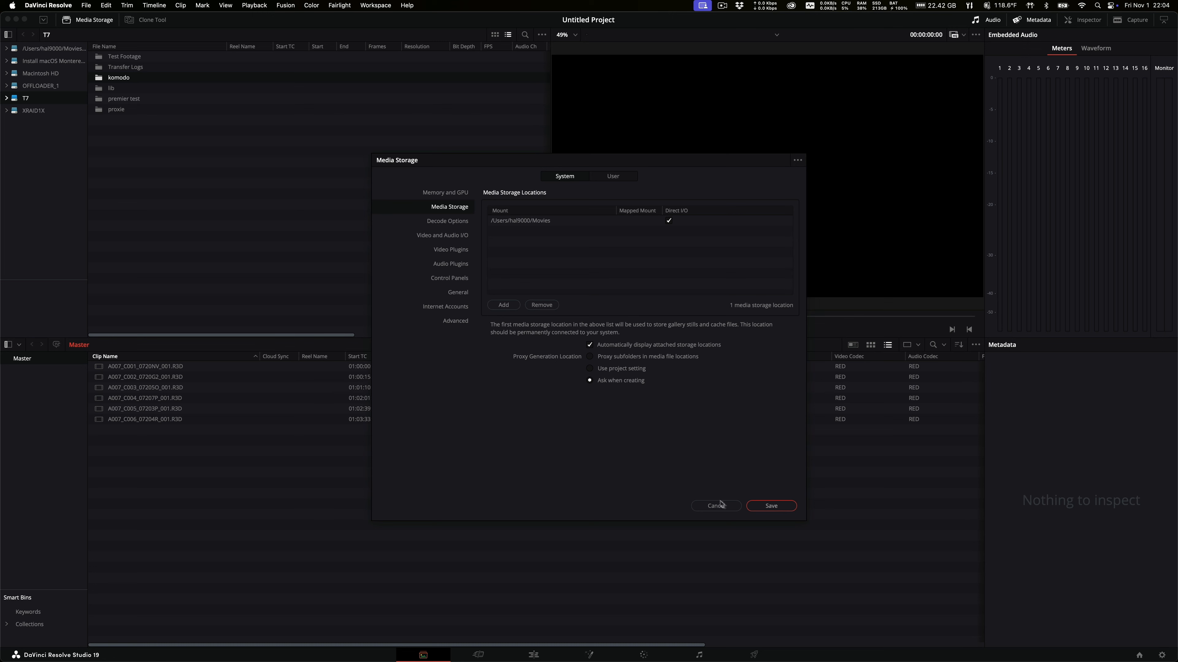
Close Preferences and scroll Project Settings down to the proxy media options.
left_click(765, 507)
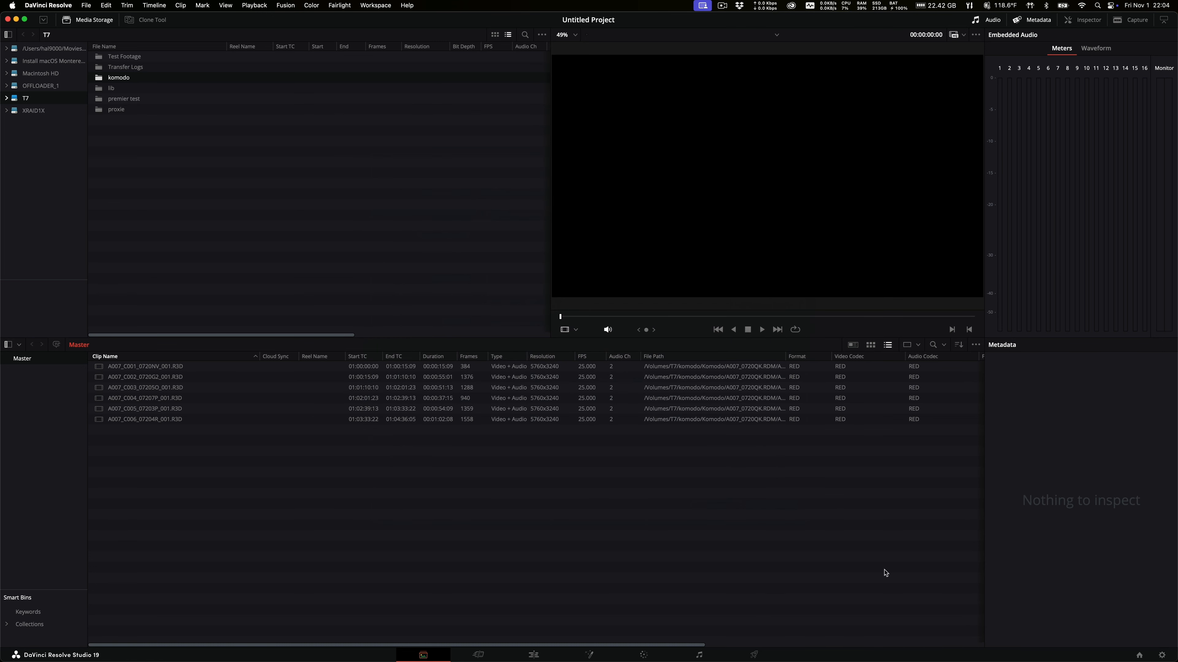
left_click(1161, 656)
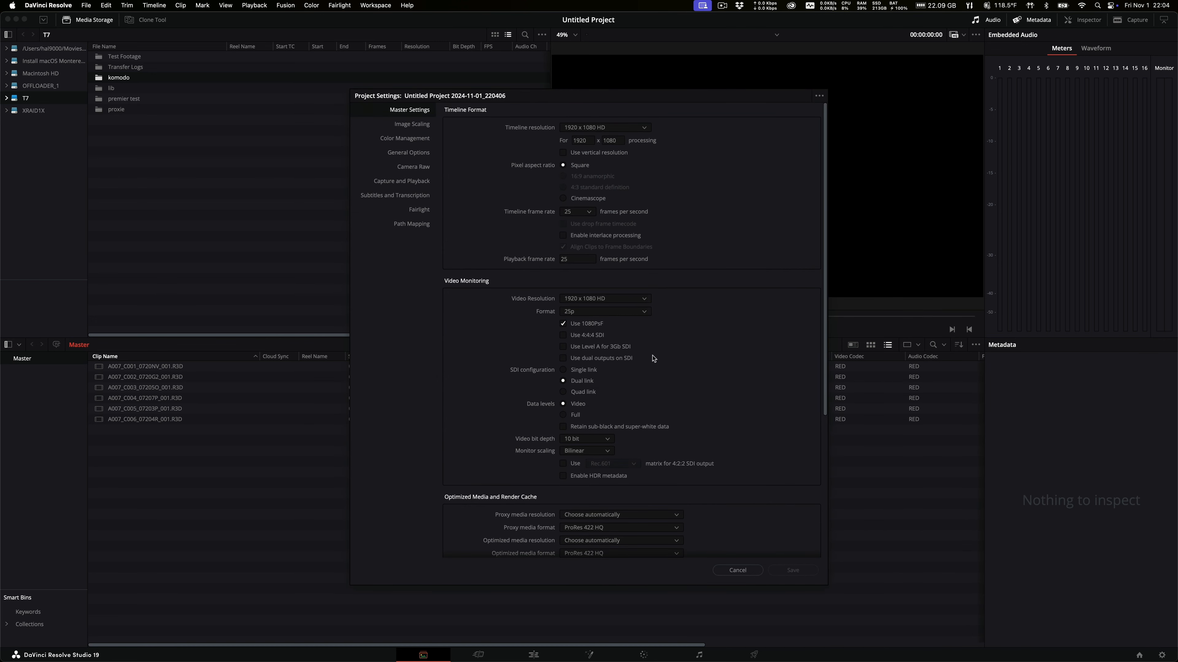
scroll(653, 359, "down", 3)
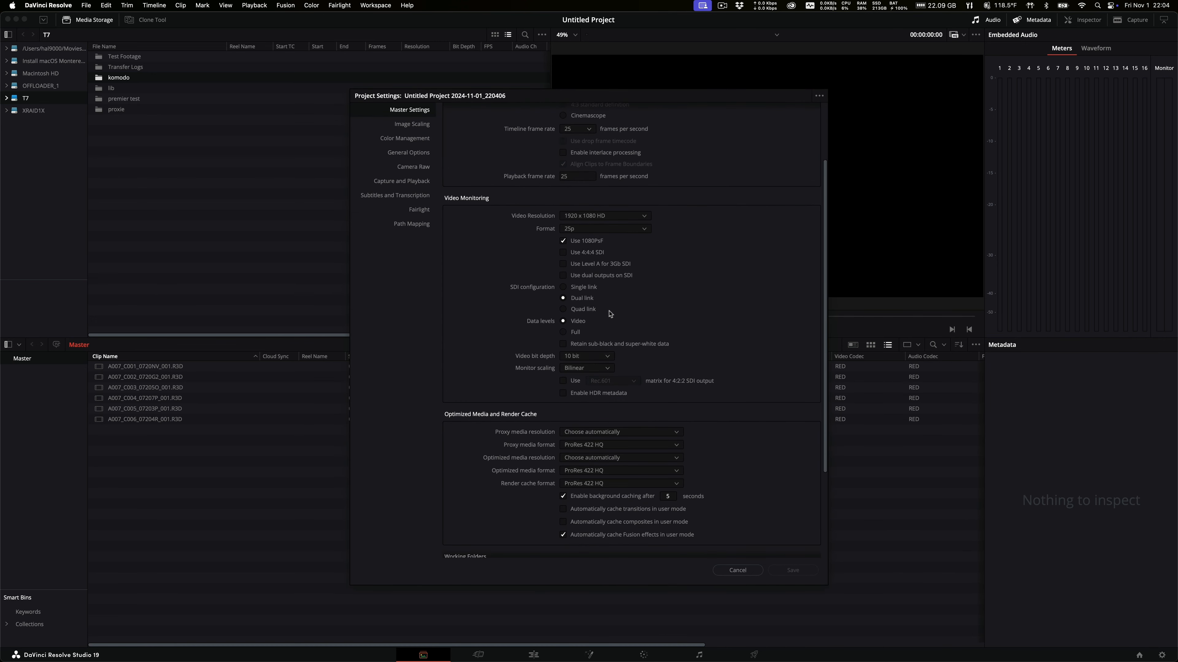
scroll(610, 314, "down", 4)
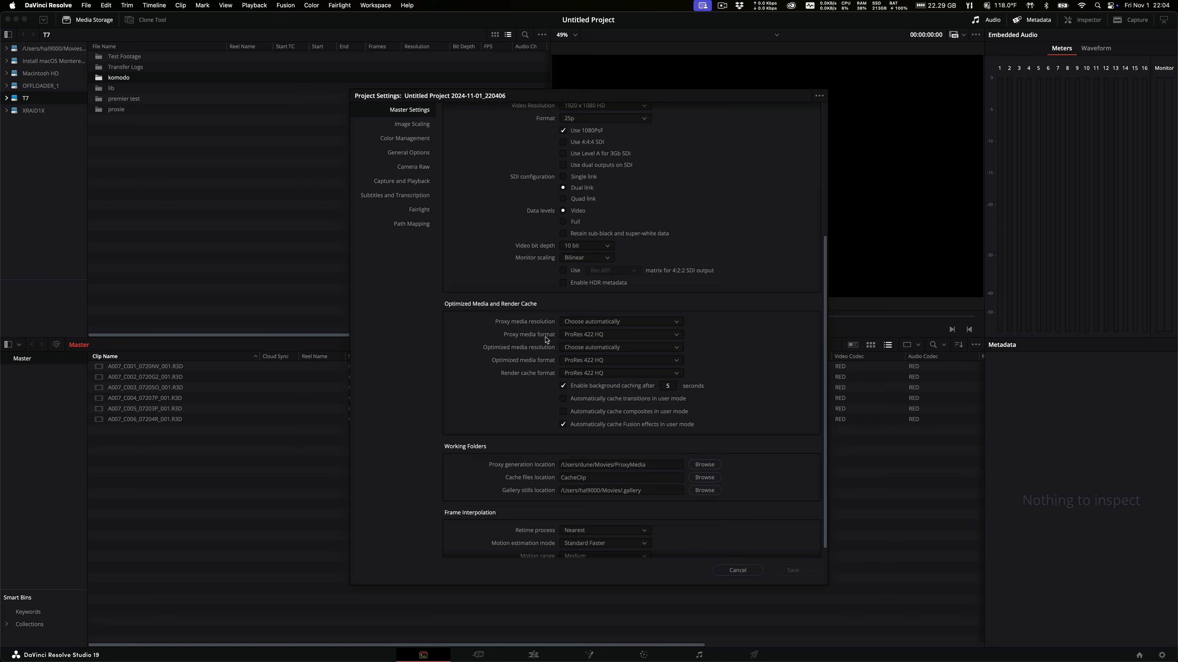
Set the proxy media format to ProRes 422 Proxy and save the project settings.
left_click(596, 335)
left_click(599, 407)
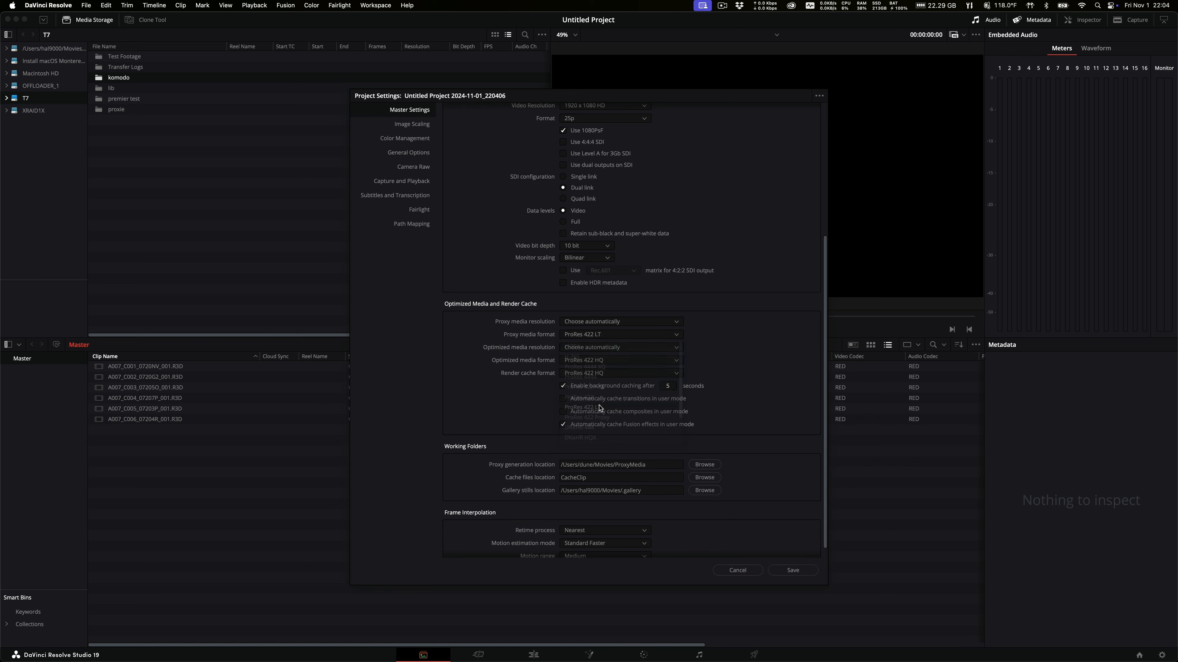
left_click(625, 335)
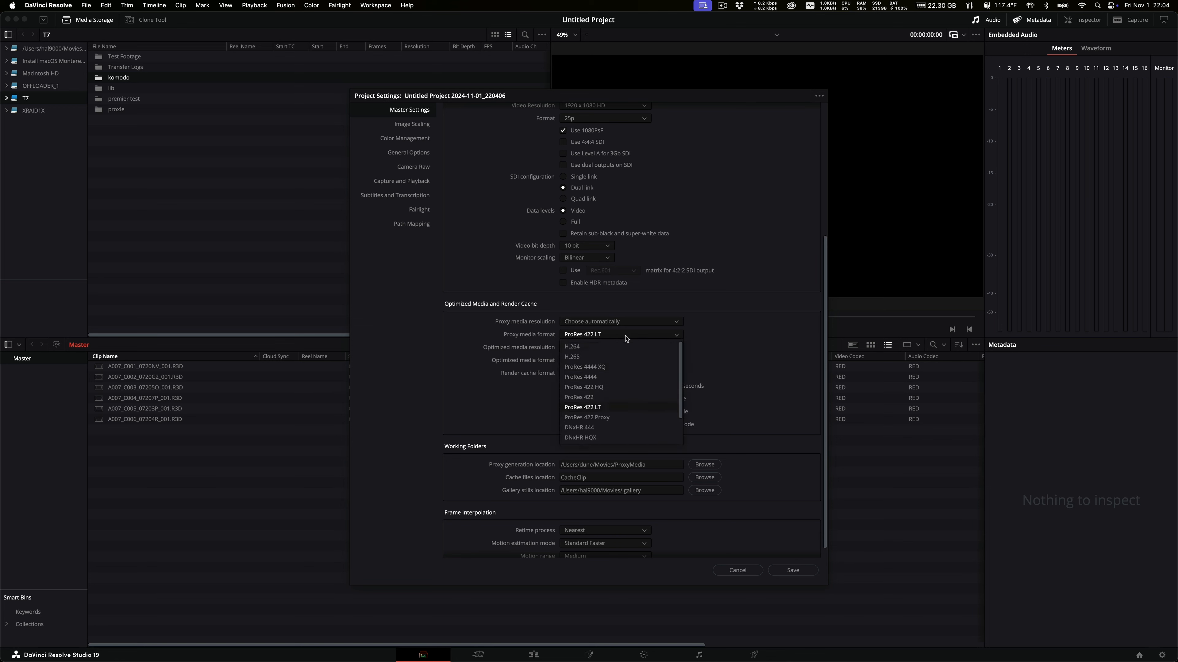
left_click(626, 417)
left_click(615, 335)
scroll(618, 414, "down", 3)
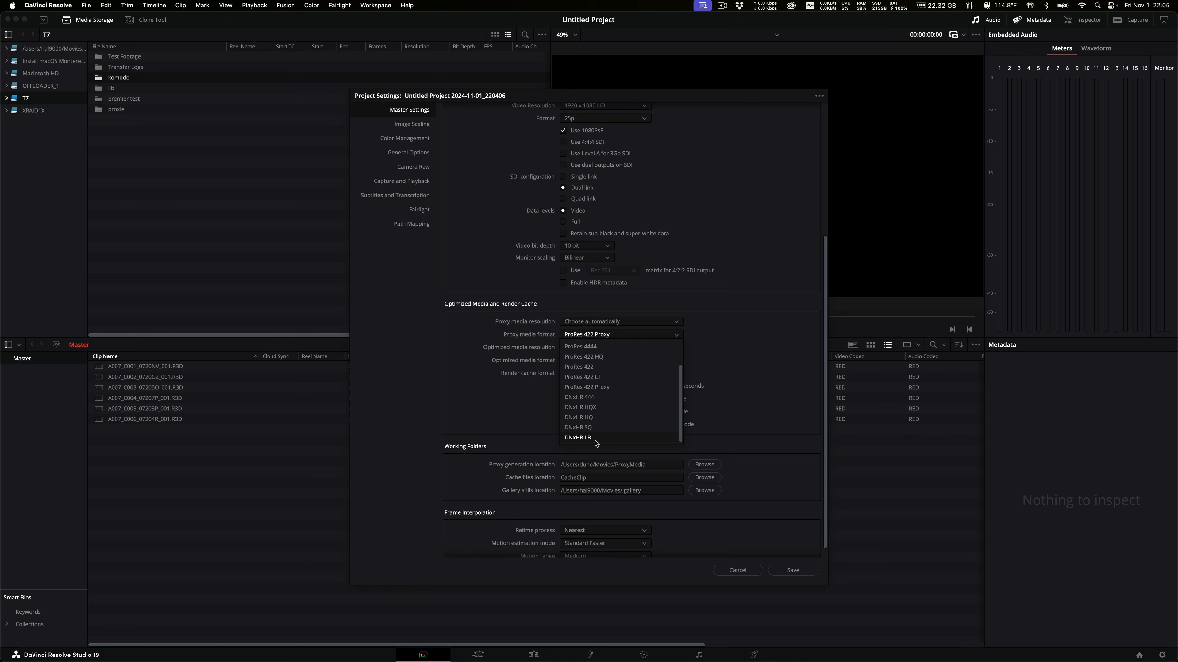
left_click(614, 389)
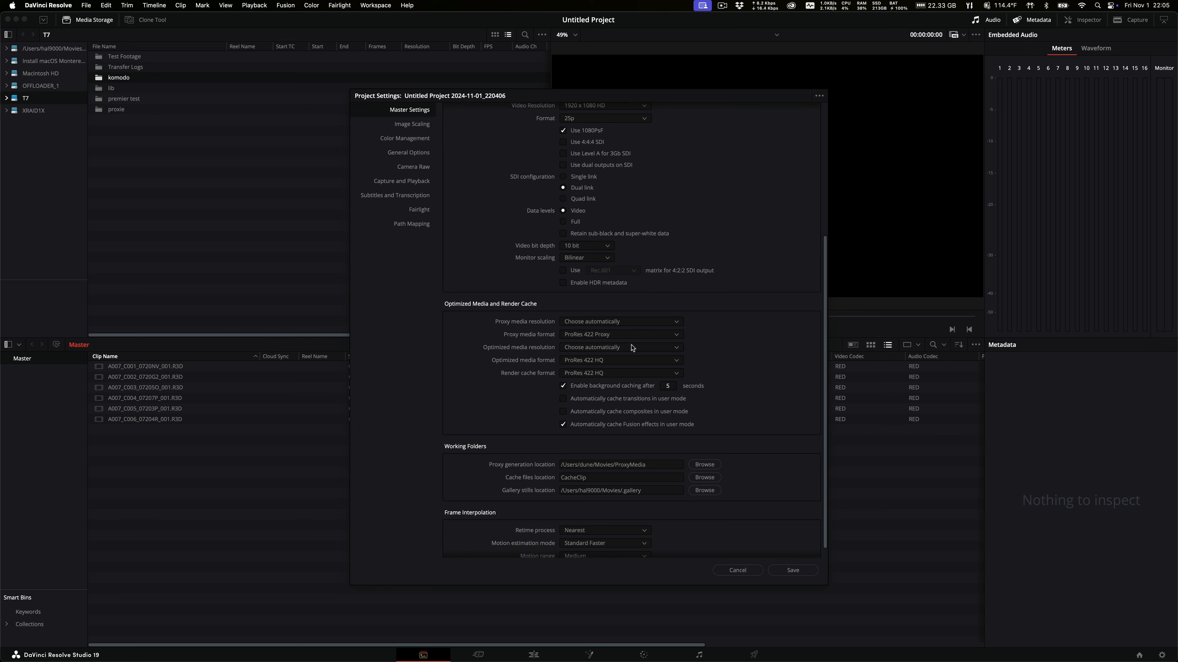
left_click(792, 571)
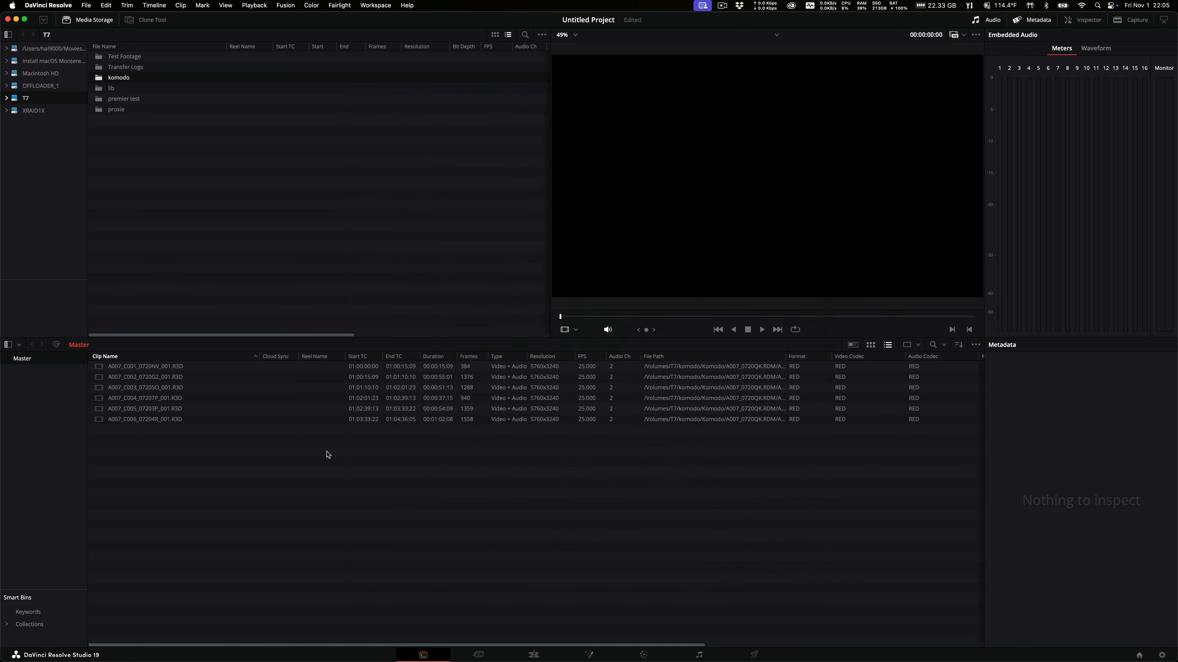
Select all six R3D clips and choose Generate Proxy Media for them.
left_click(145, 366)
left_click(138, 419, "shift")
right_click(134, 407)
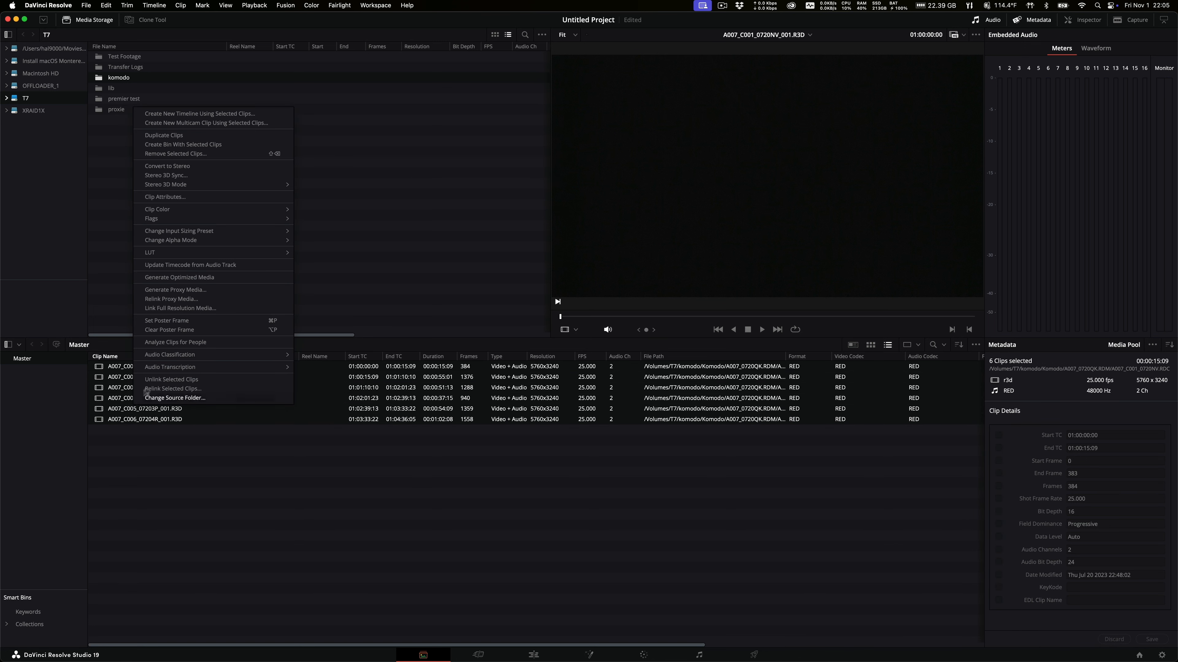
left_click(171, 291)
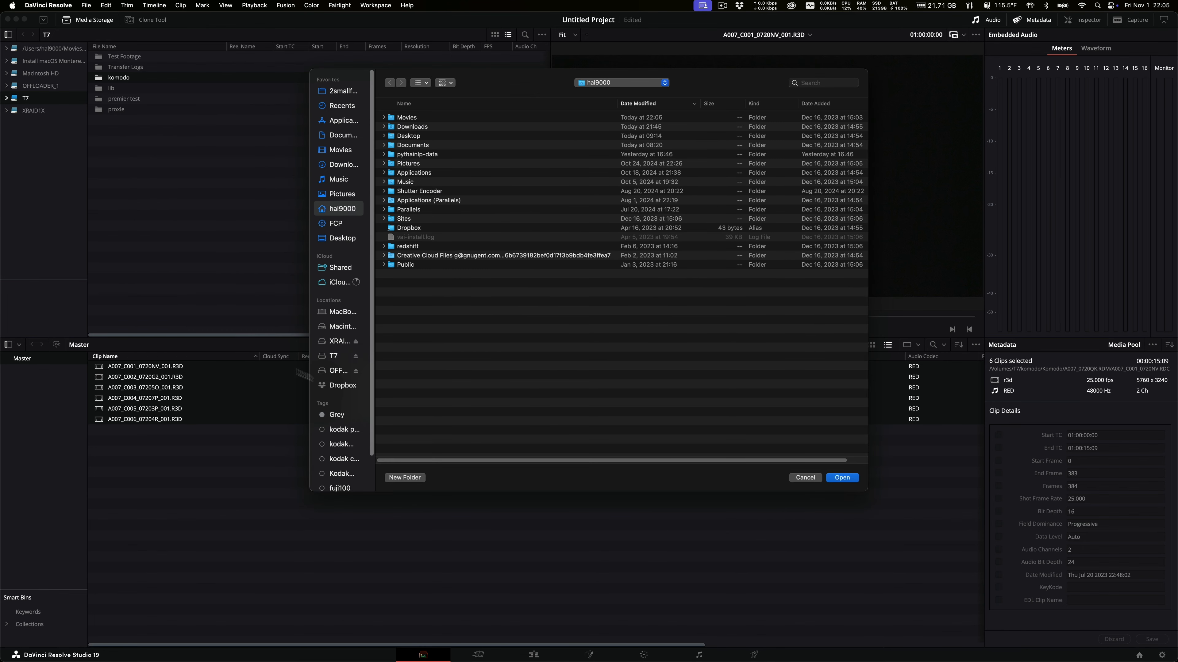
Create a Proxy_2 folder on the T7 drive and use it as the proxy destination.
left_click(334, 357)
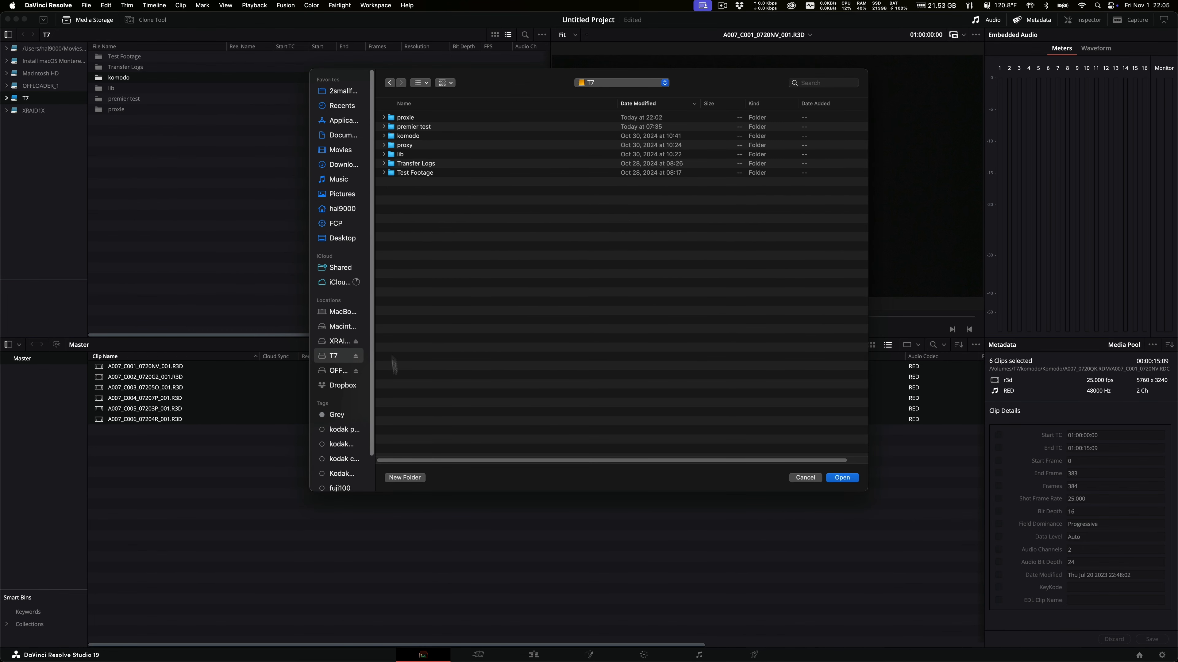
left_click(414, 478)
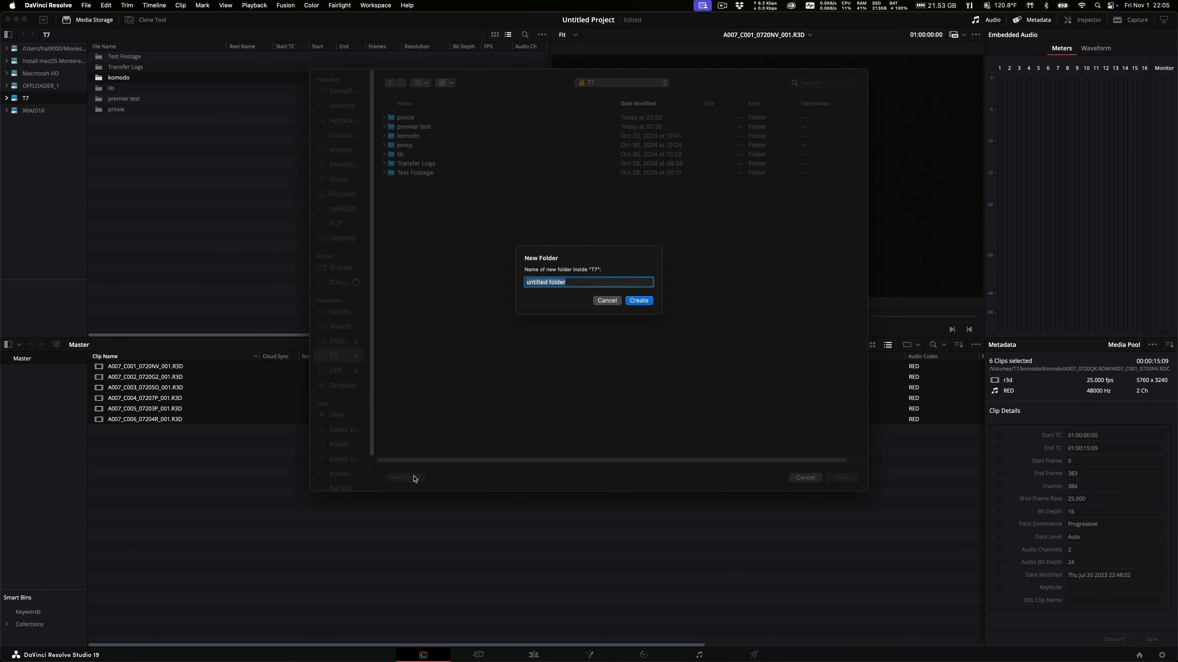
type("Proxy")
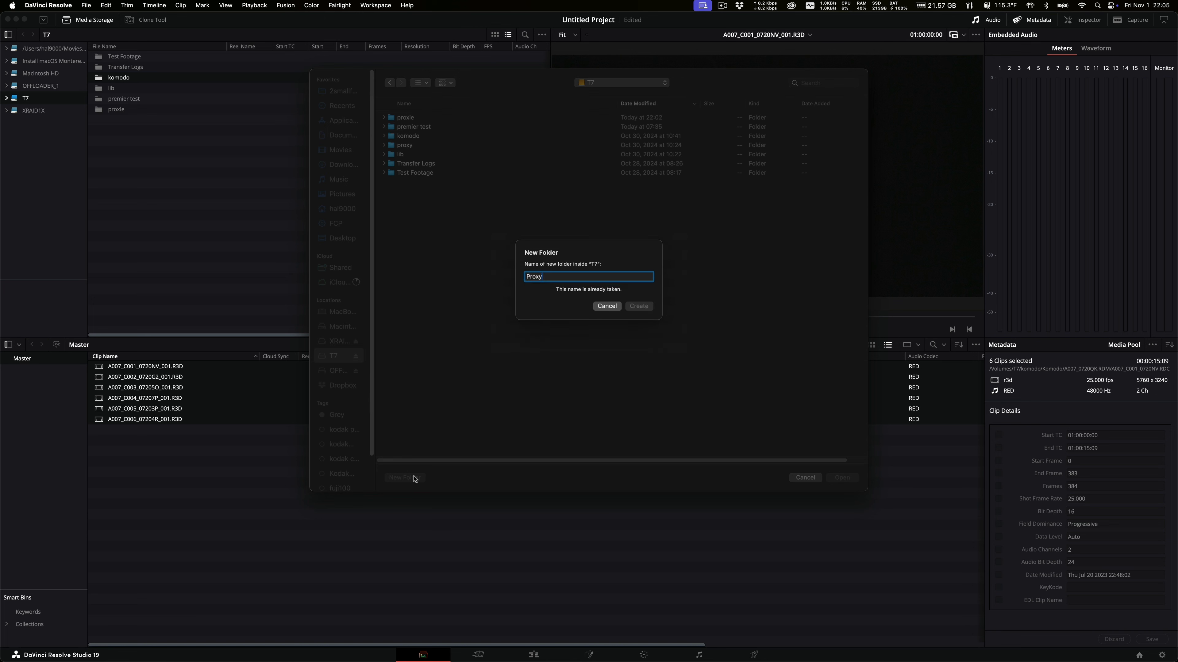
type("_2")
left_click(645, 301)
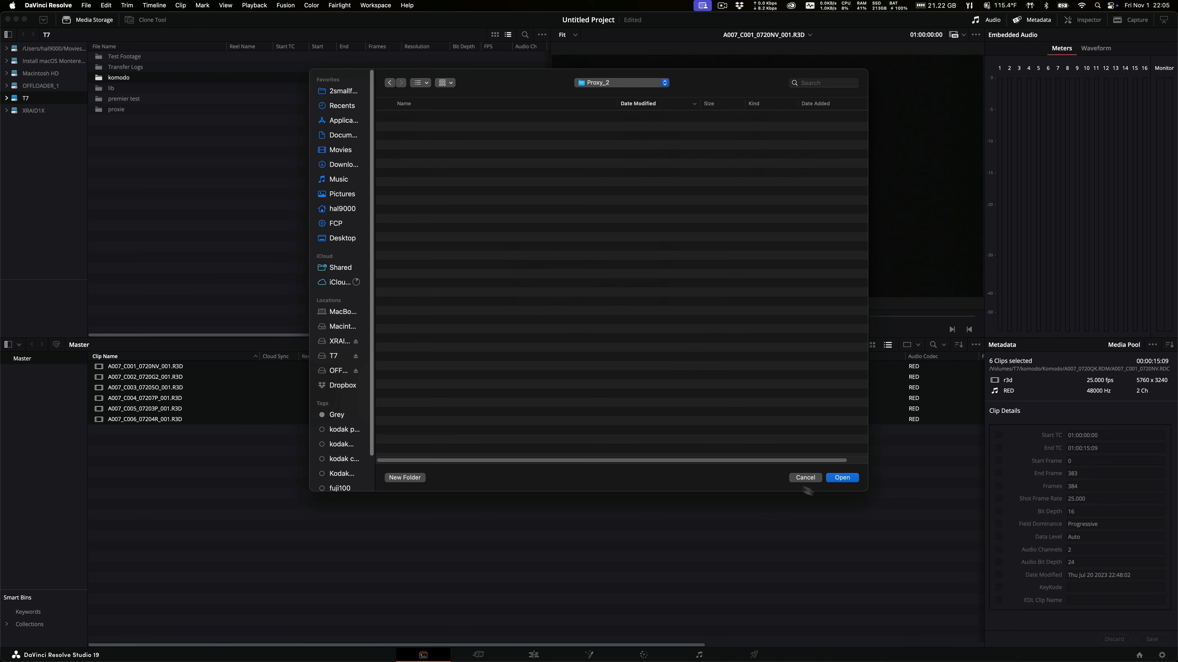
left_click(843, 478)
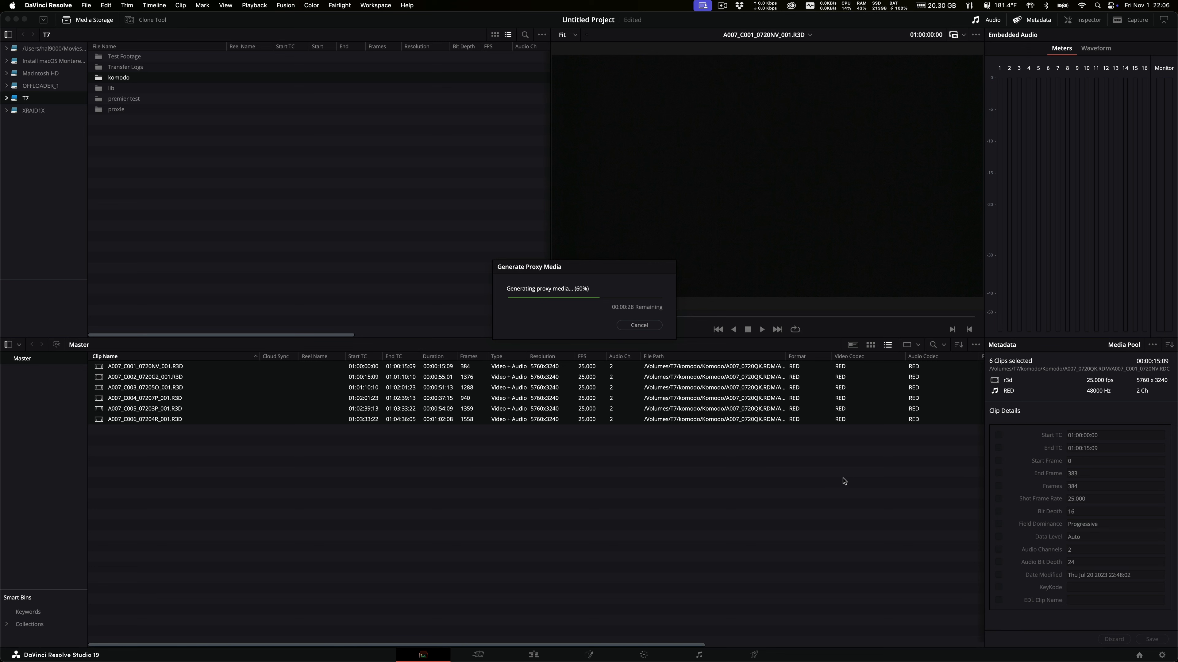
Move the proxy progress dialog aside while generation runs to 100%.
left_click_drag(599, 268, 458, 202)
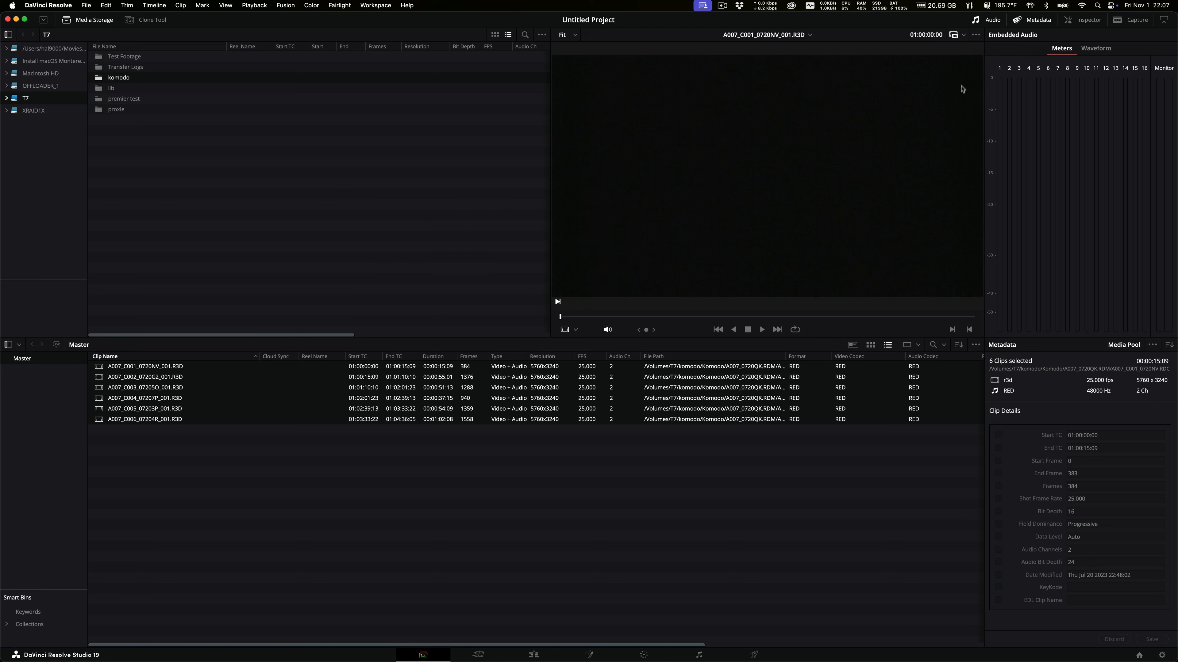
Try Prefer Camera Originals and Disable All Proxies playback modes, then return to Prefer Proxies.
left_click(957, 38)
left_click(983, 61)
left_click(956, 40)
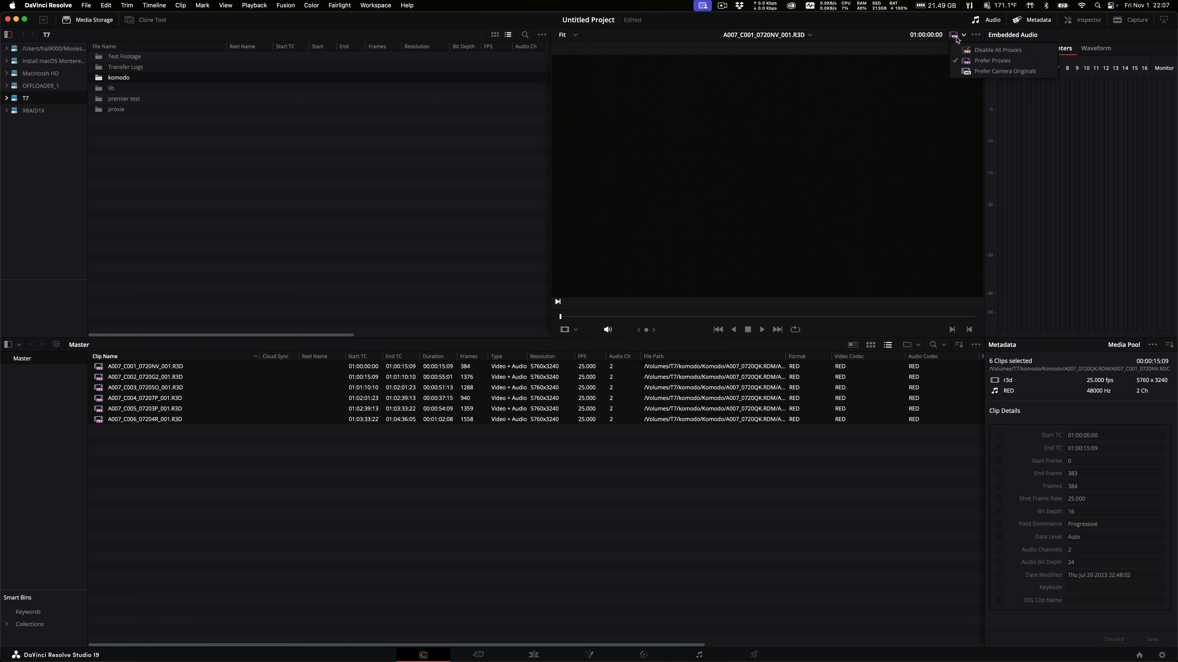
left_click(959, 72)
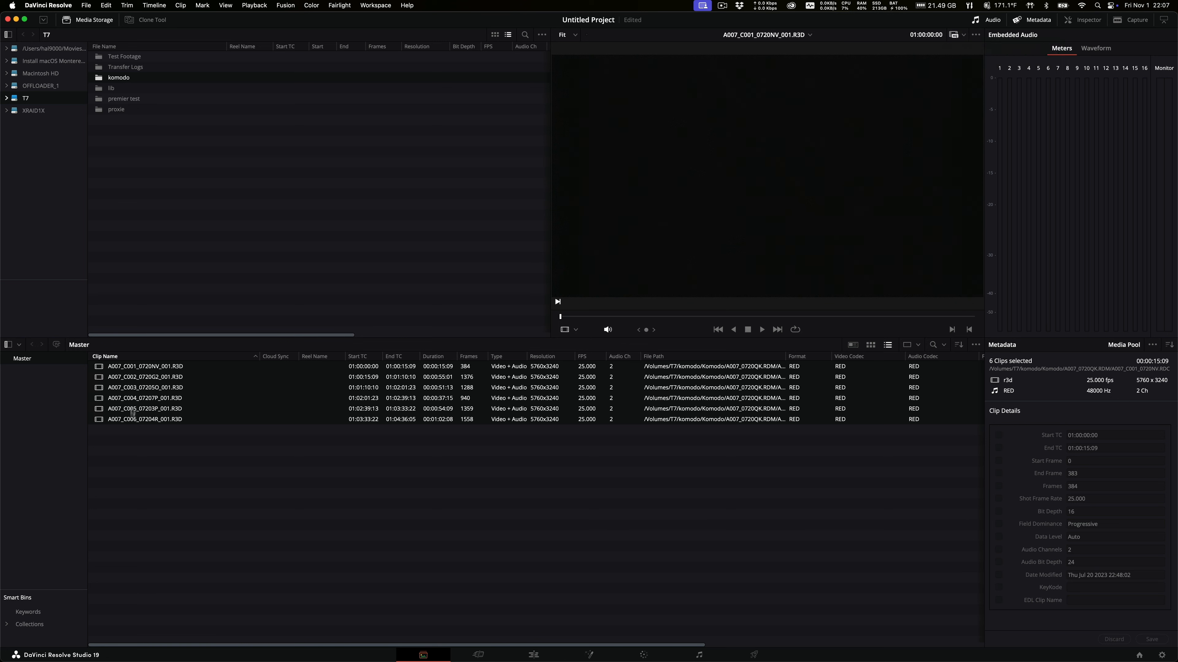
left_click(963, 39)
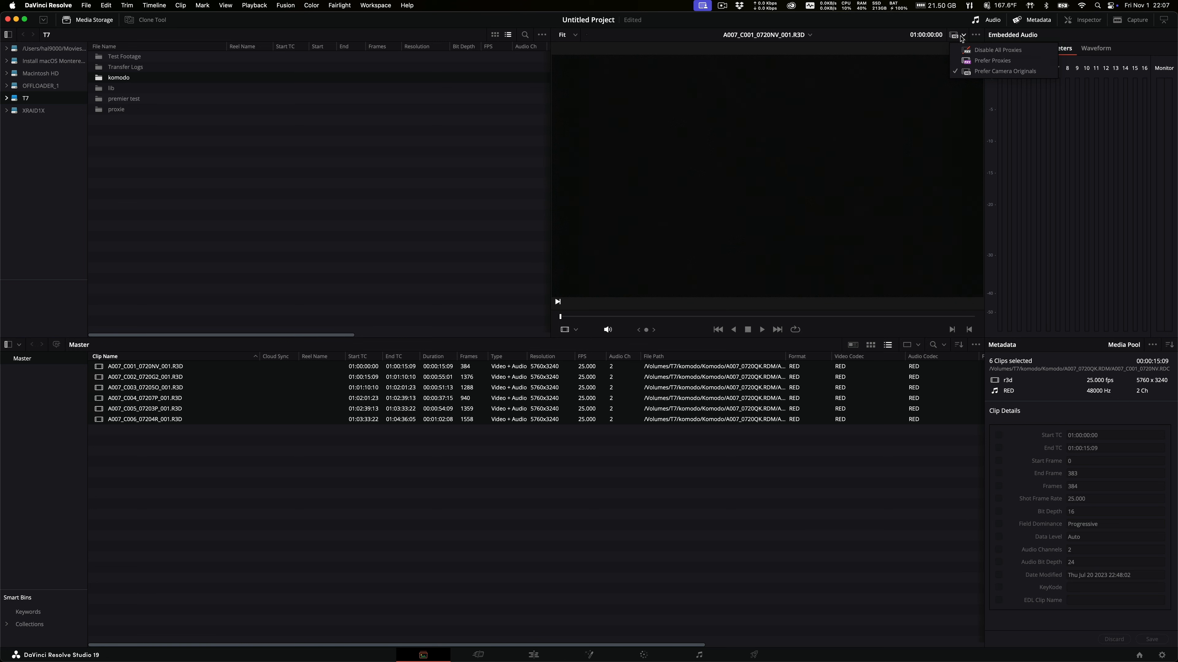
left_click(961, 51)
left_click(954, 40)
left_click(959, 61)
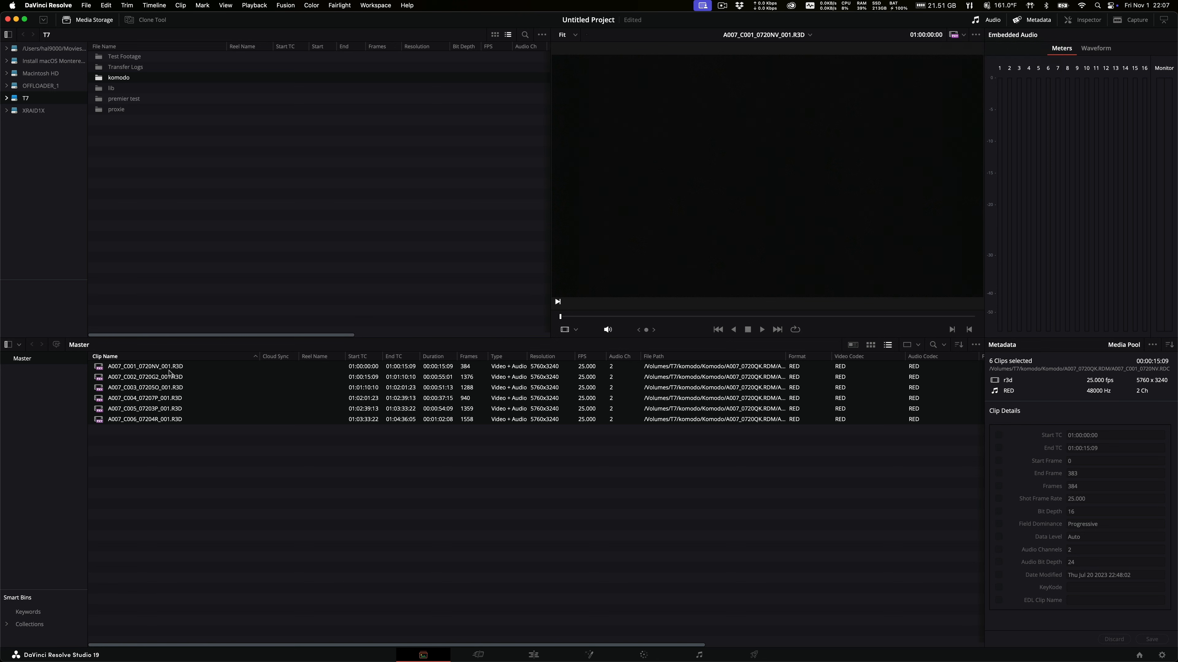
Create Timeline 1 from the six selected clips.
right_click(160, 421)
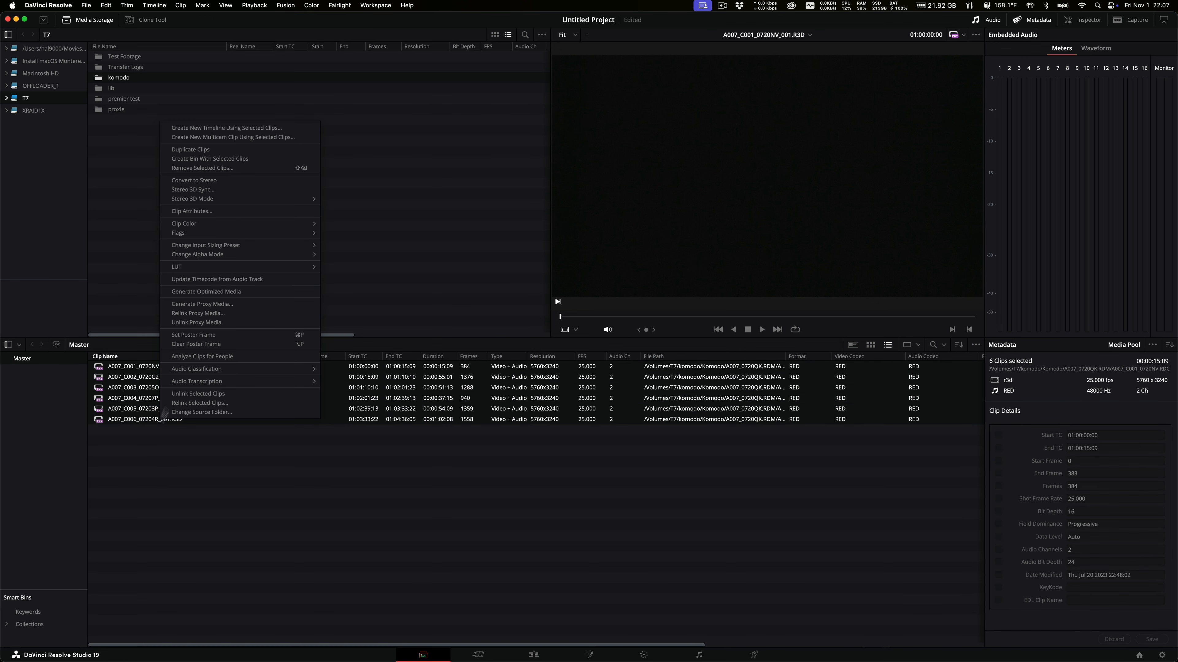
left_click(260, 129)
left_click(668, 367)
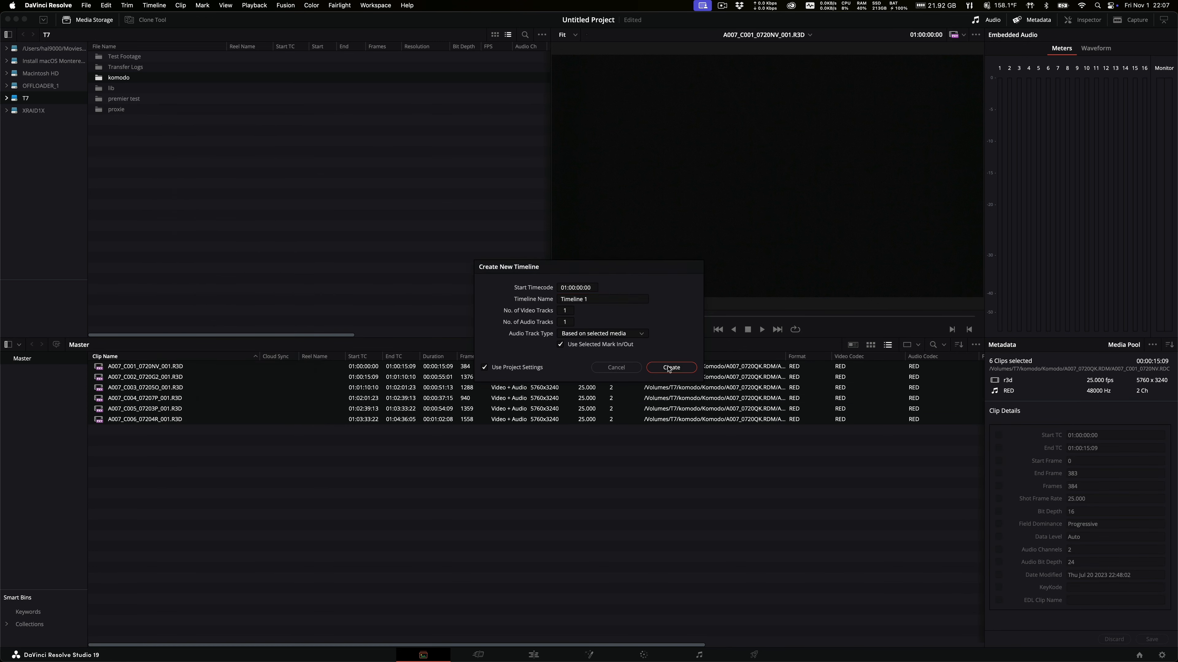
Open Timeline 1 on the Edit page, scrub it, and confirm proxies stay preferred.
left_click(534, 654)
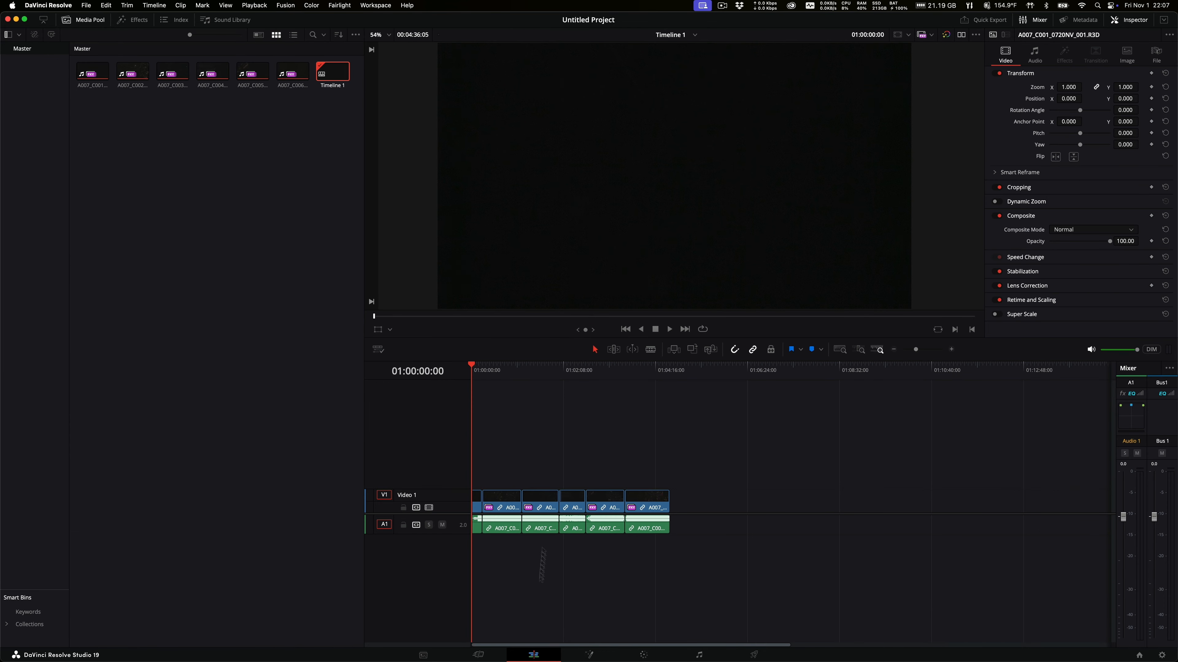
left_click_drag(482, 371, 445, 376)
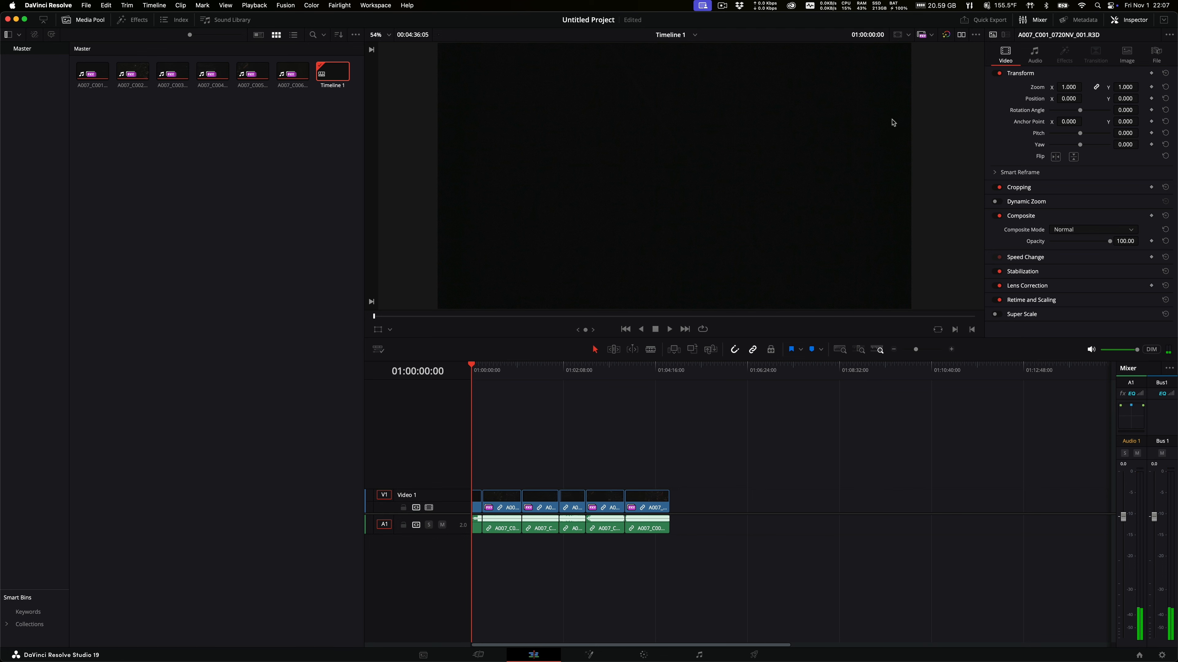
left_click(923, 39)
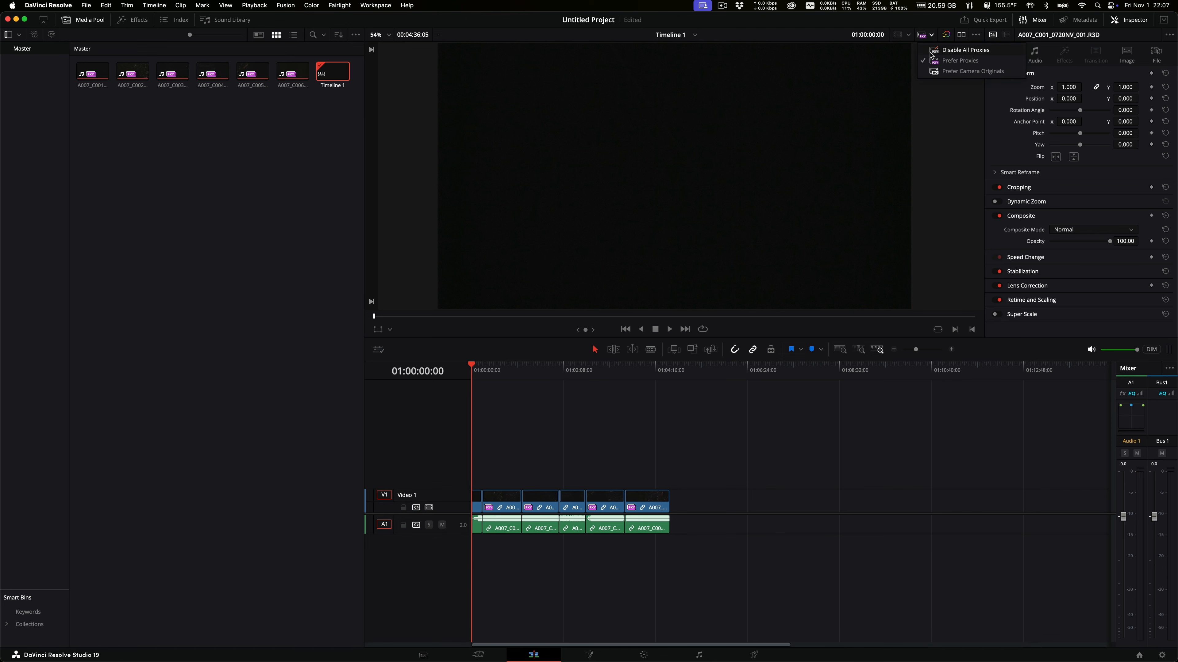
left_click(870, 405)
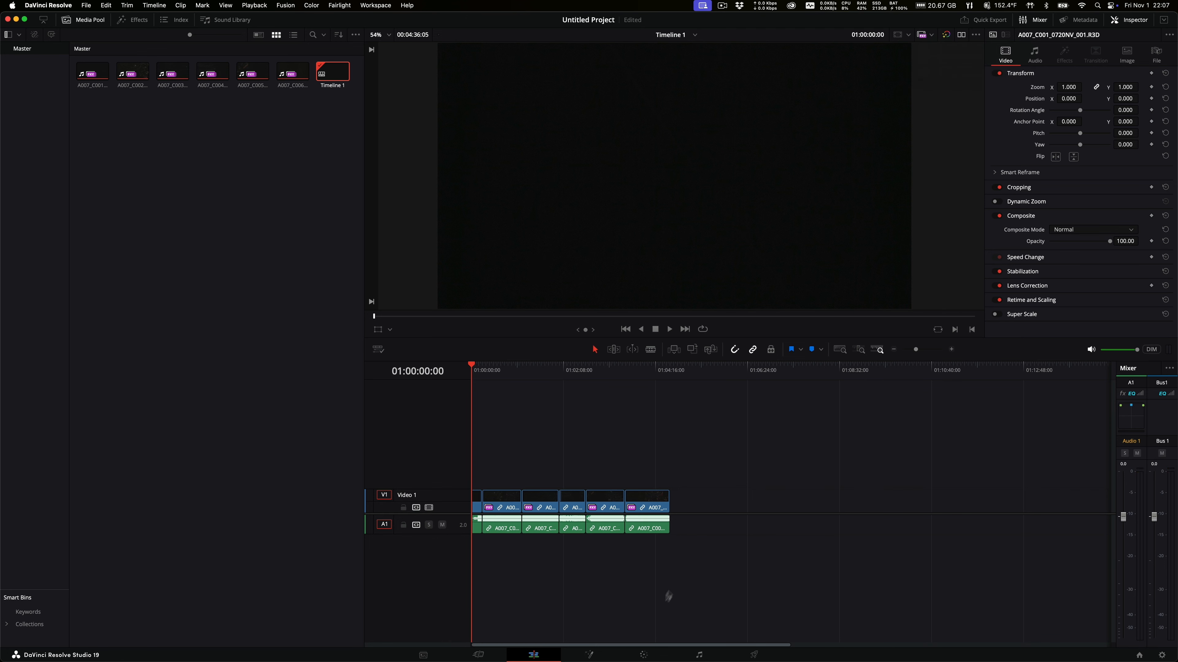
On the Color page, show the Camera Raw palette and view each of the six clips.
left_click(645, 655)
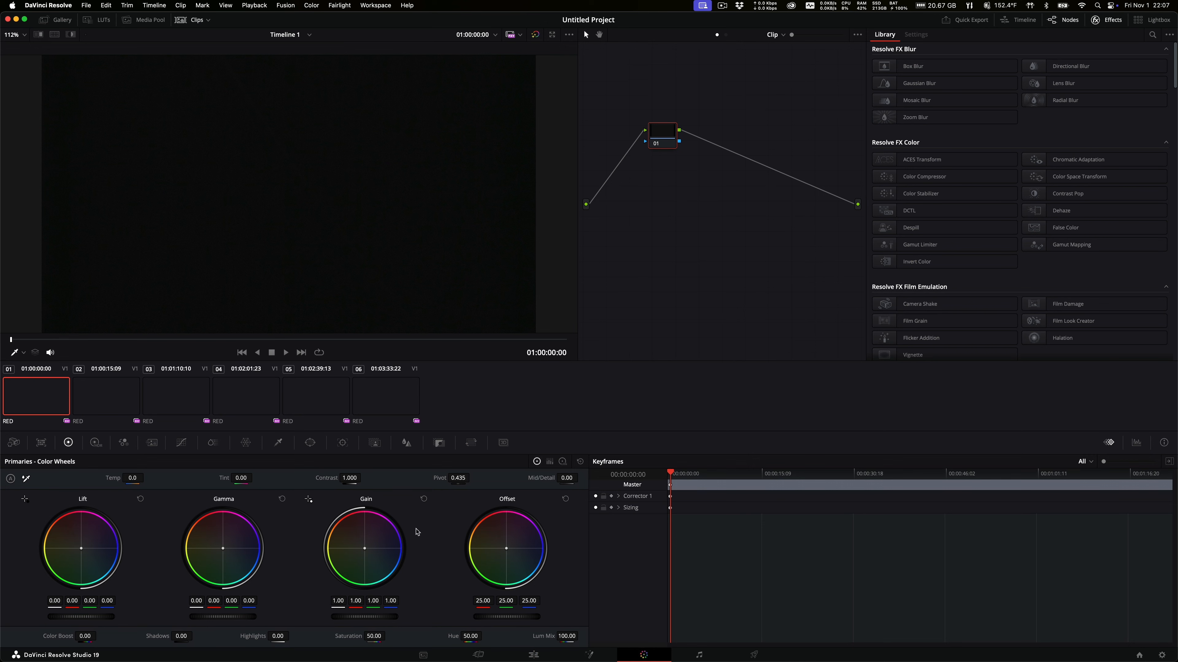
left_click(14, 443)
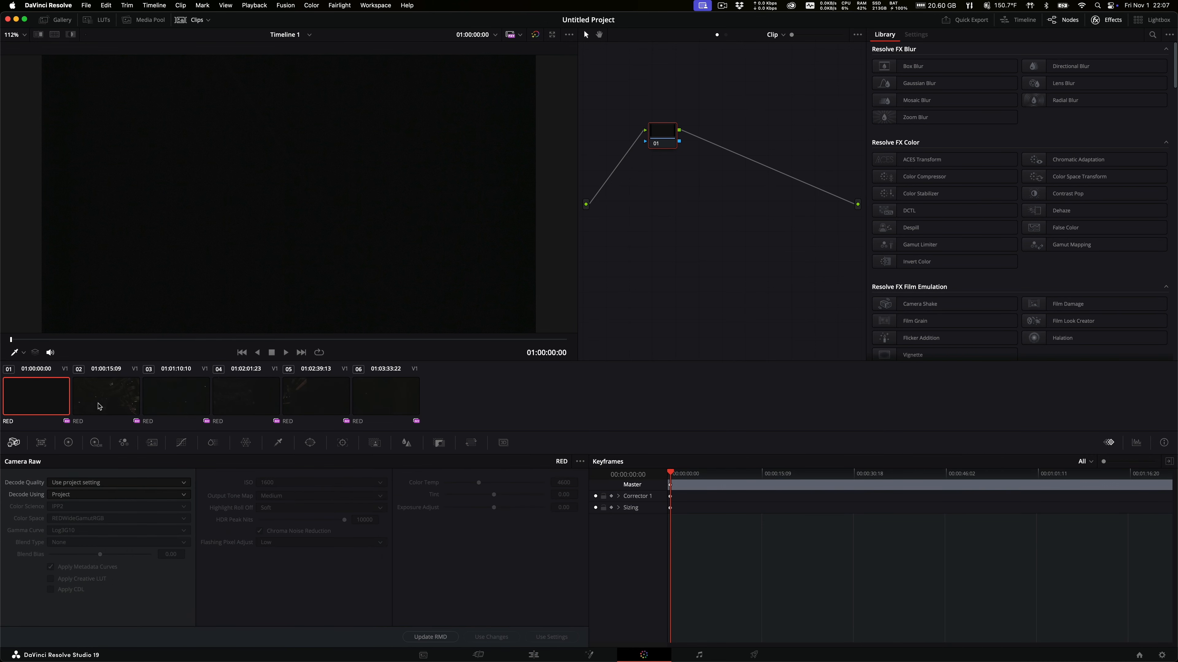
left_click(99, 406)
left_click(176, 400)
left_click(246, 397)
left_click(330, 393)
left_click(378, 395)
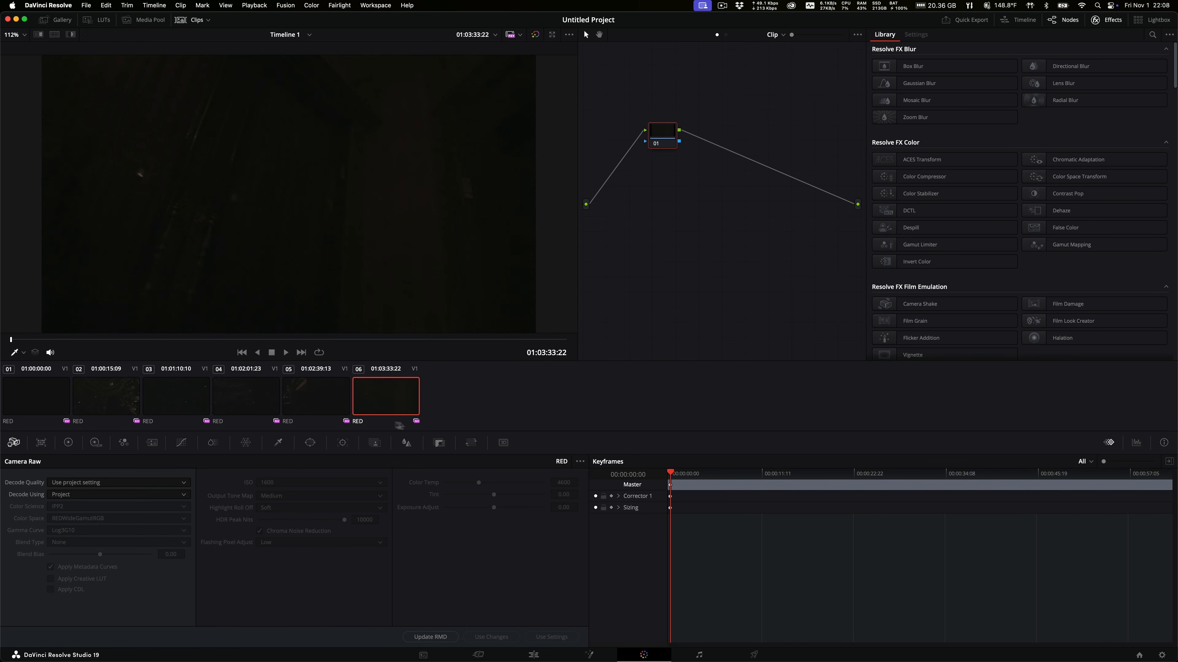
left_click(20, 394)
left_click(102, 398)
left_click(184, 391)
left_click(274, 390)
left_click(362, 397)
left_click(335, 399)
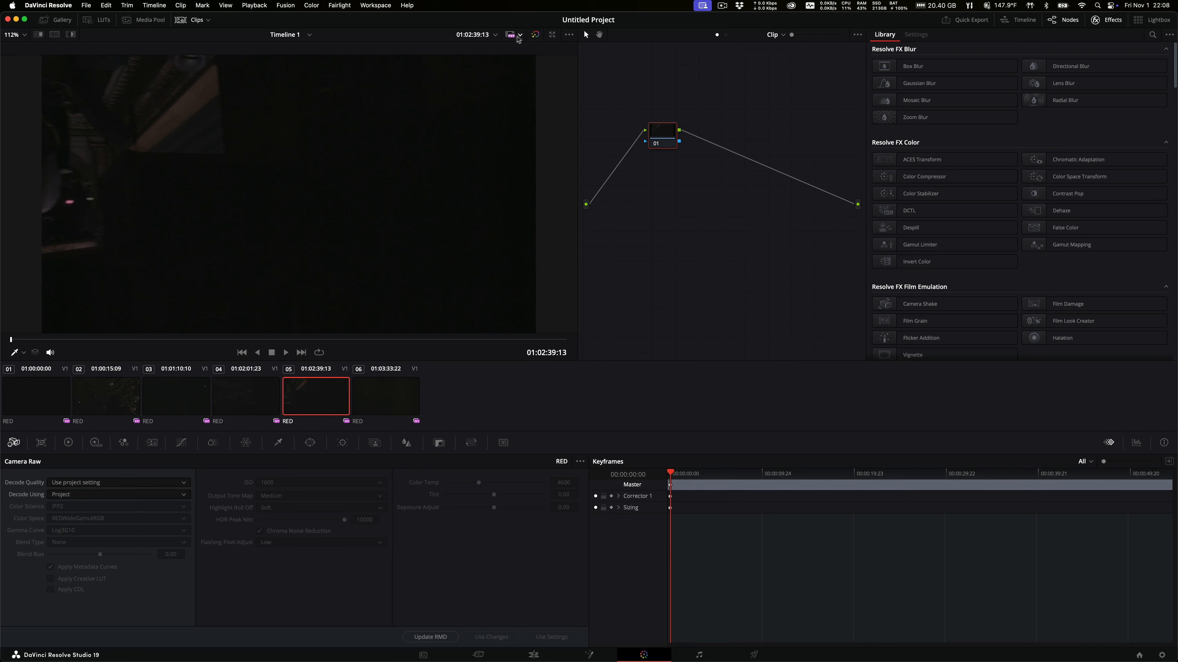
Switch proxy playback to Prefer Camera Originals, then to Disable All Proxies.
left_click(520, 36)
left_click(524, 71)
left_click(510, 40)
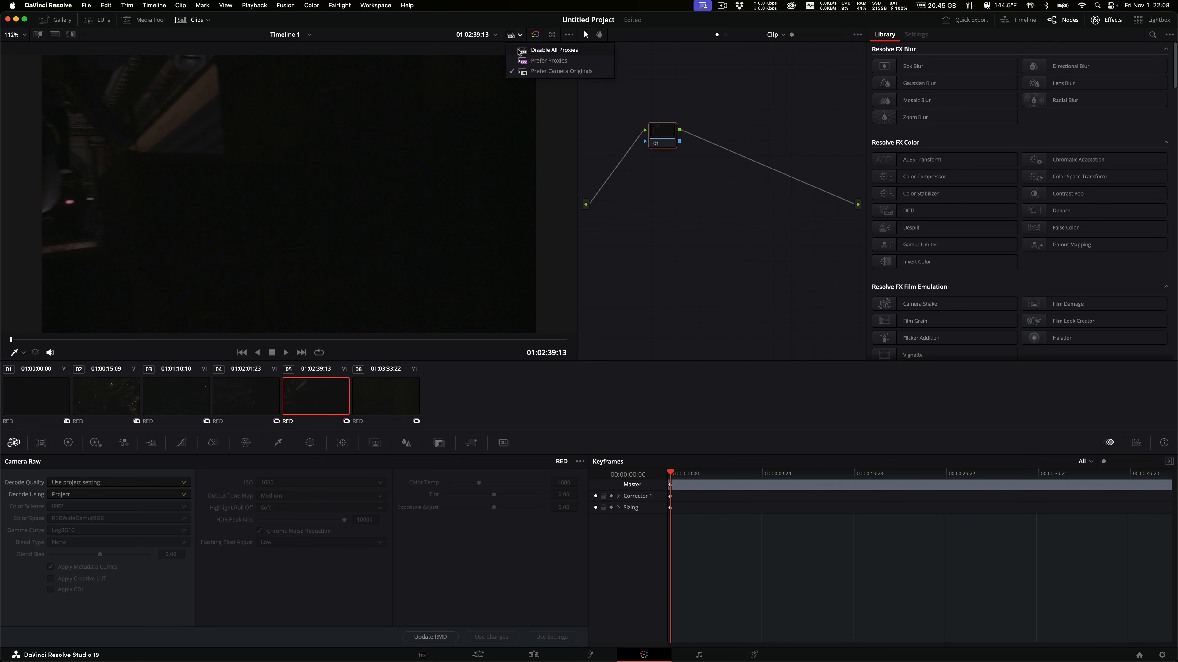
left_click(518, 52)
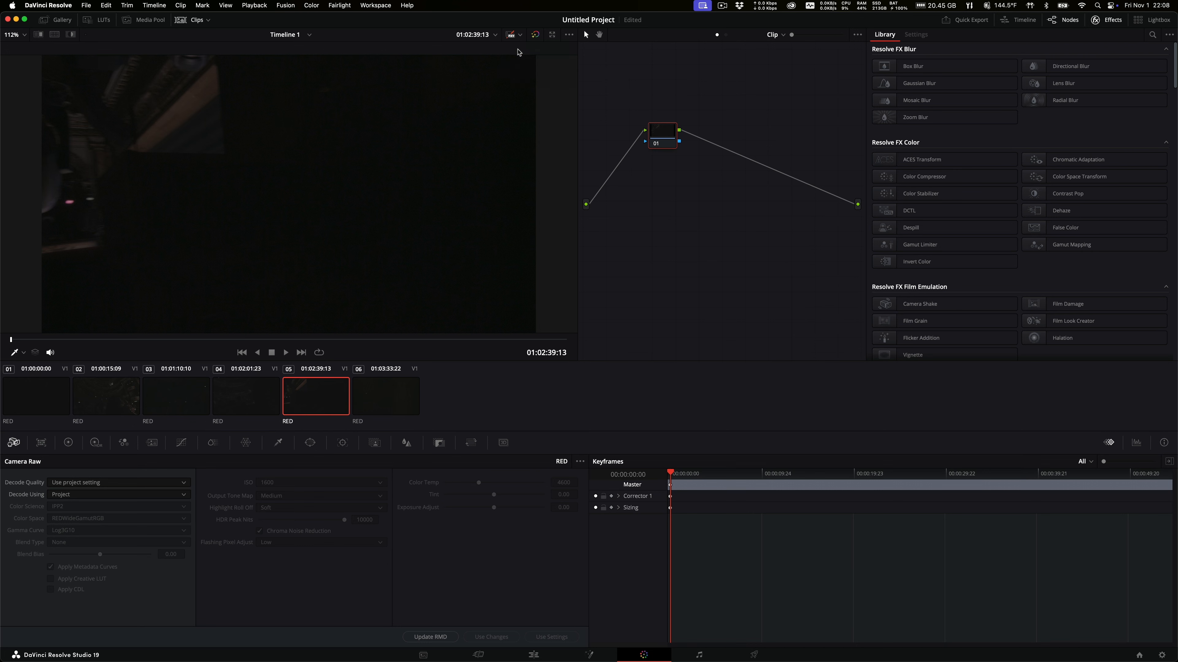